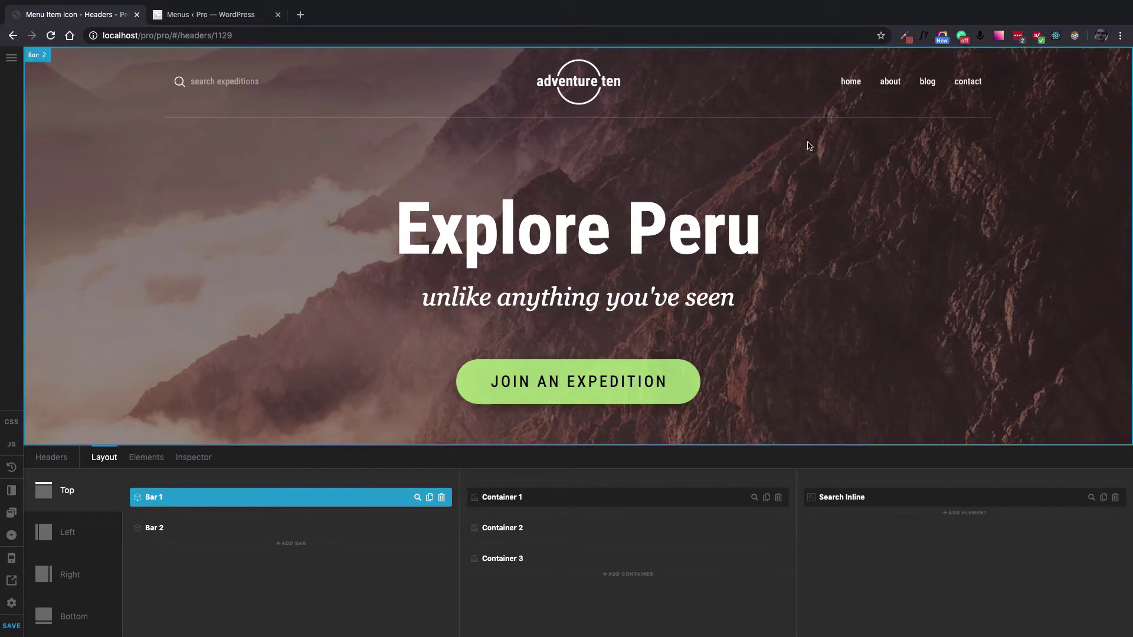
Select the Navigation Inline element, confirm Menu: Main is assigned, and show its Top Links settings
left_click(868, 97)
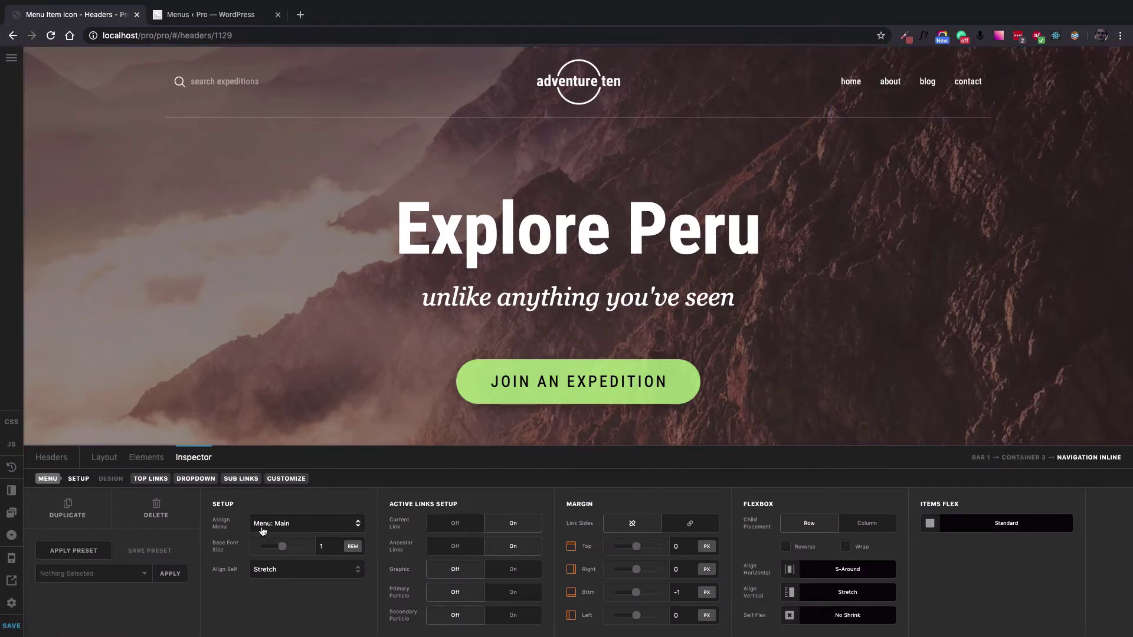
left_click(285, 527)
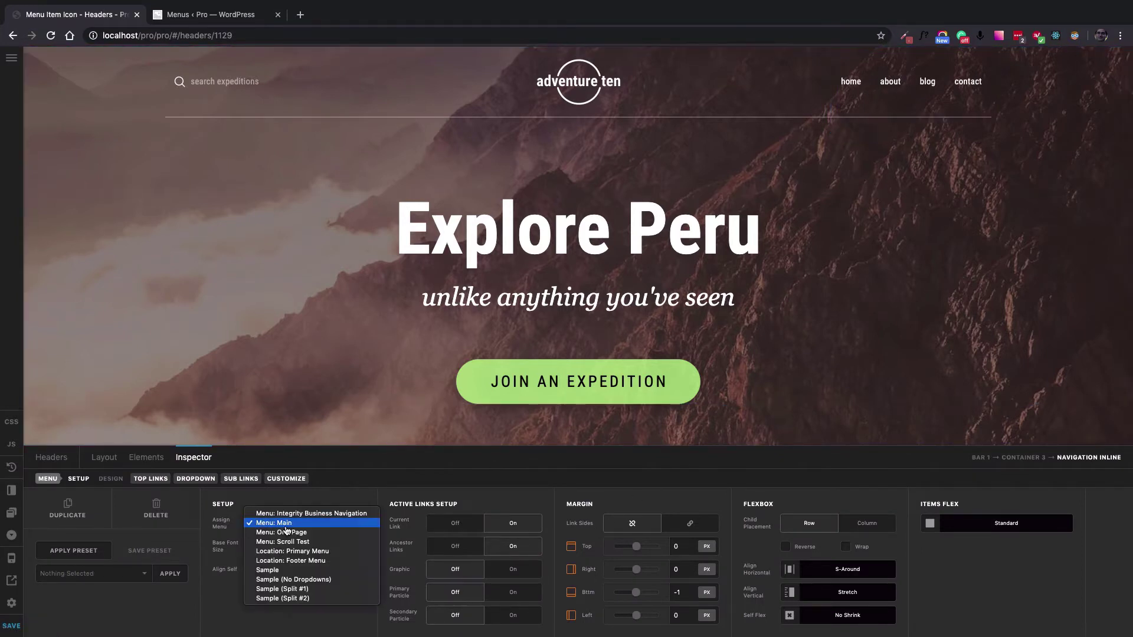
left_click(221, 590)
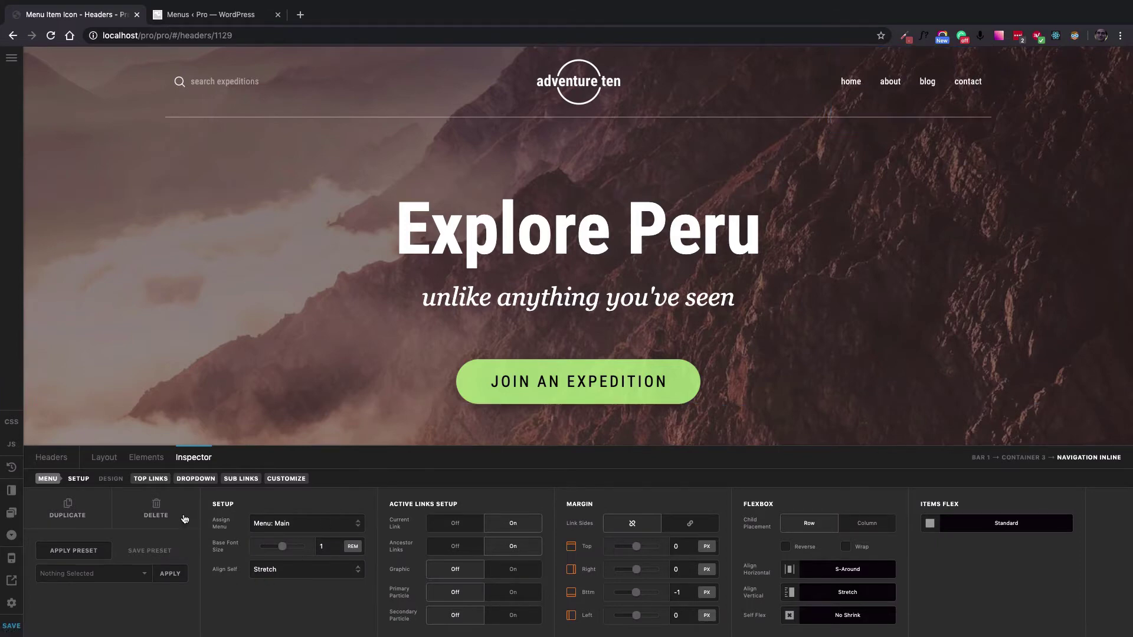
left_click(150, 478)
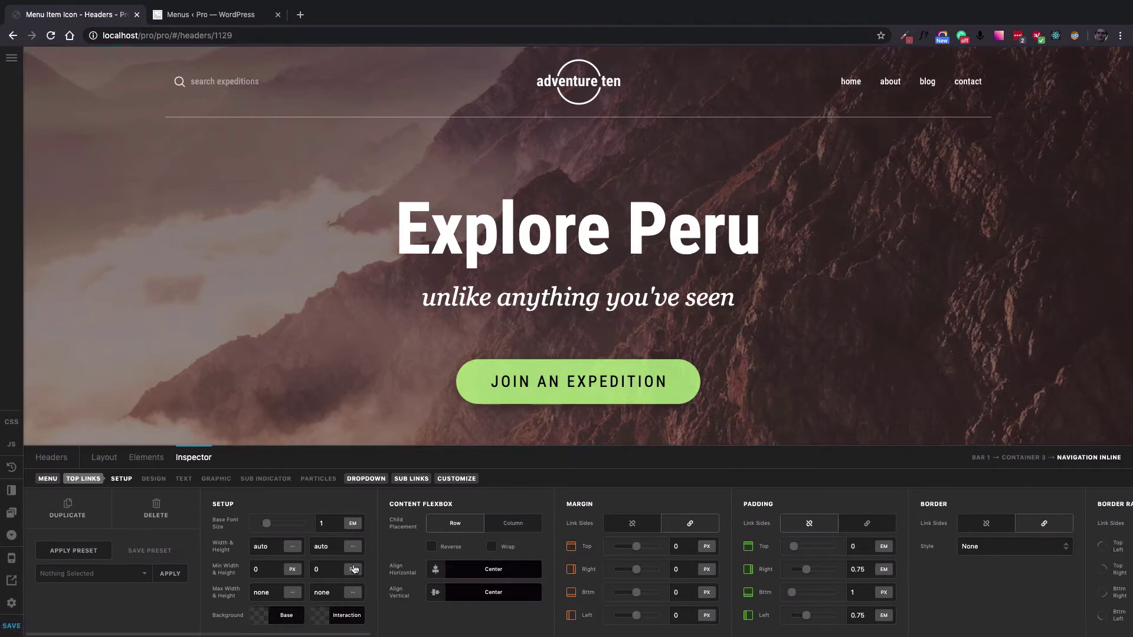
Enable the Top Links graphic so a hand icon appears before home, about, blog and contact
left_click(217, 479)
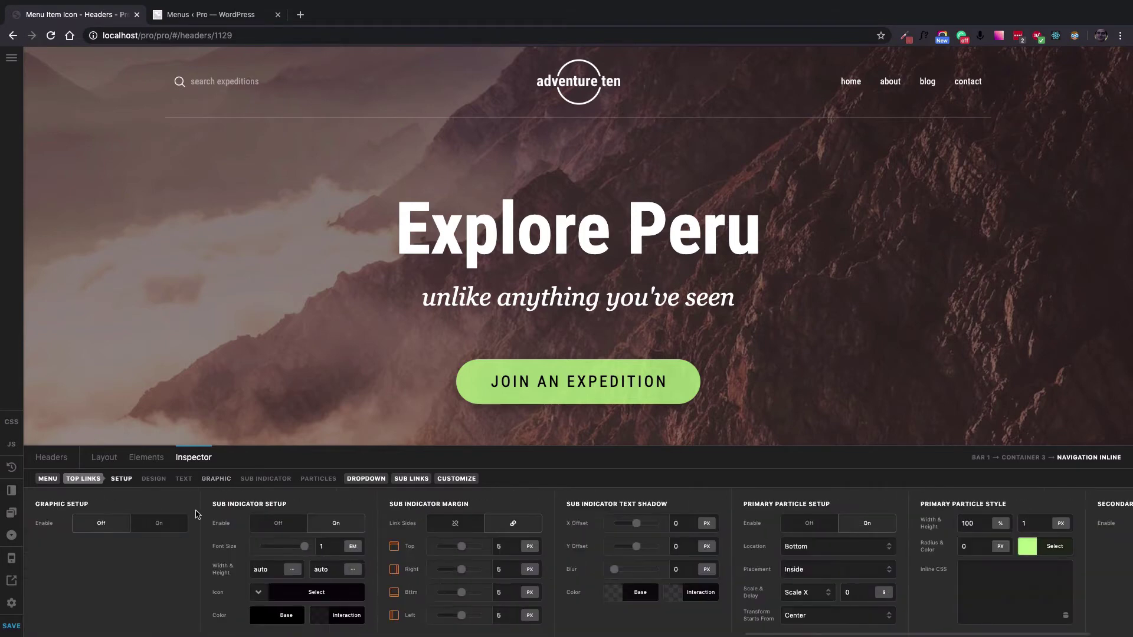
left_click(158, 524)
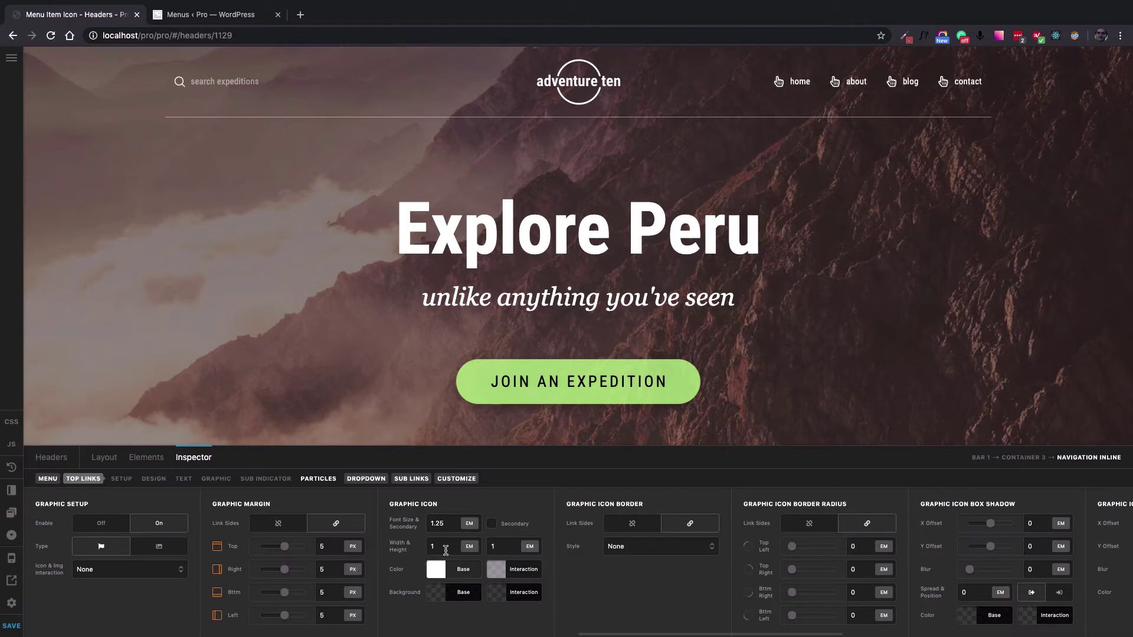
scroll(448, 550, "right", 3)
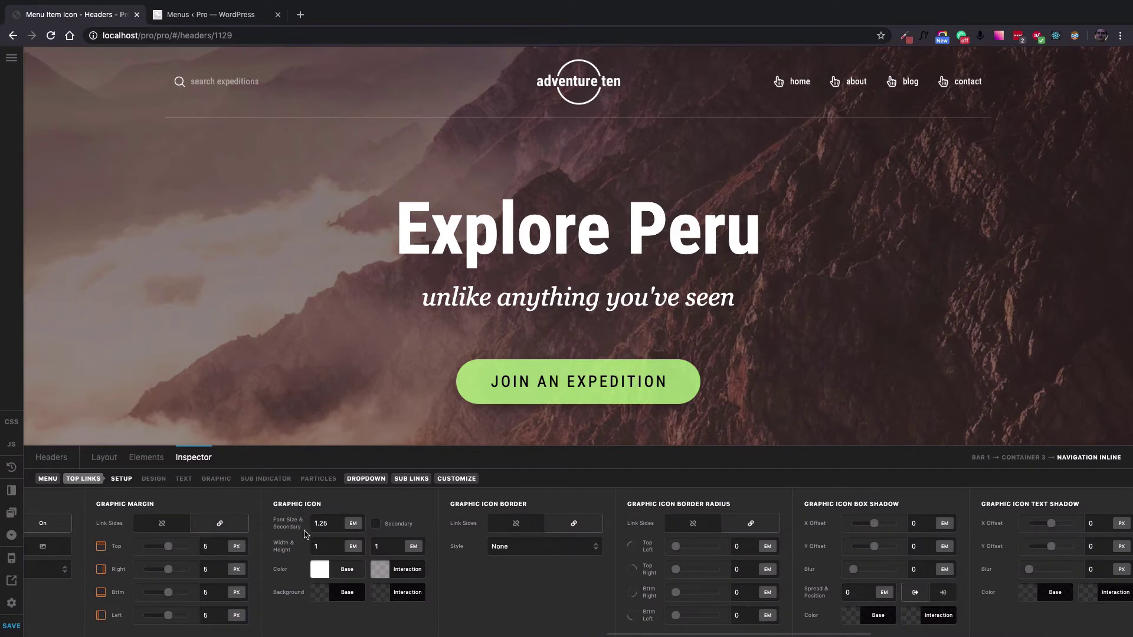
scroll(431, 558, "right", 2)
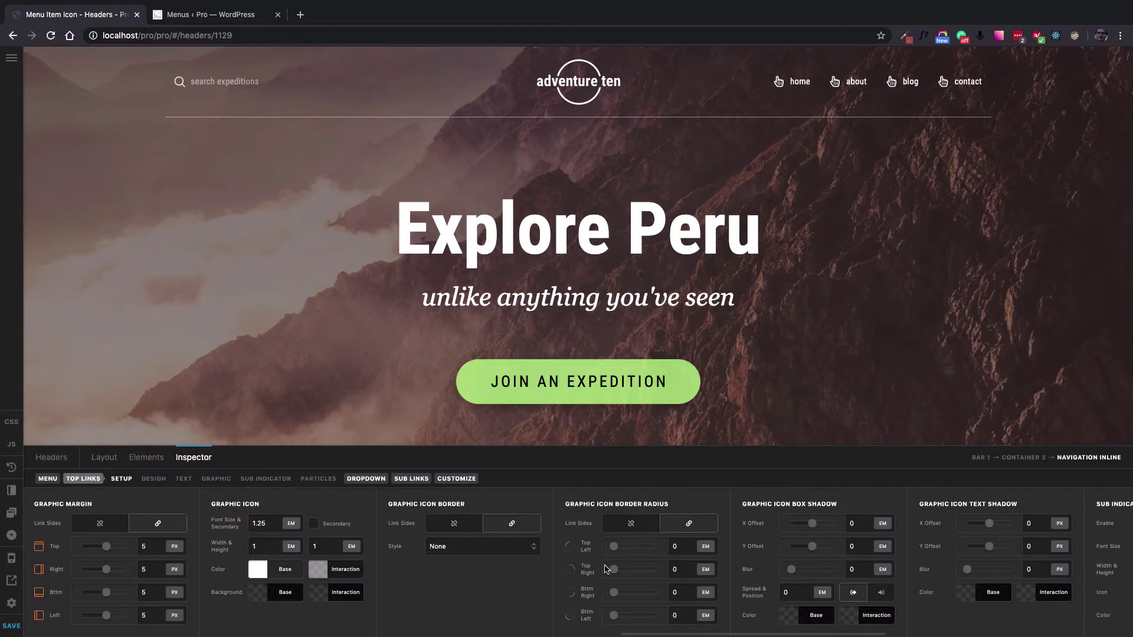
scroll(566, 584, "left", 1)
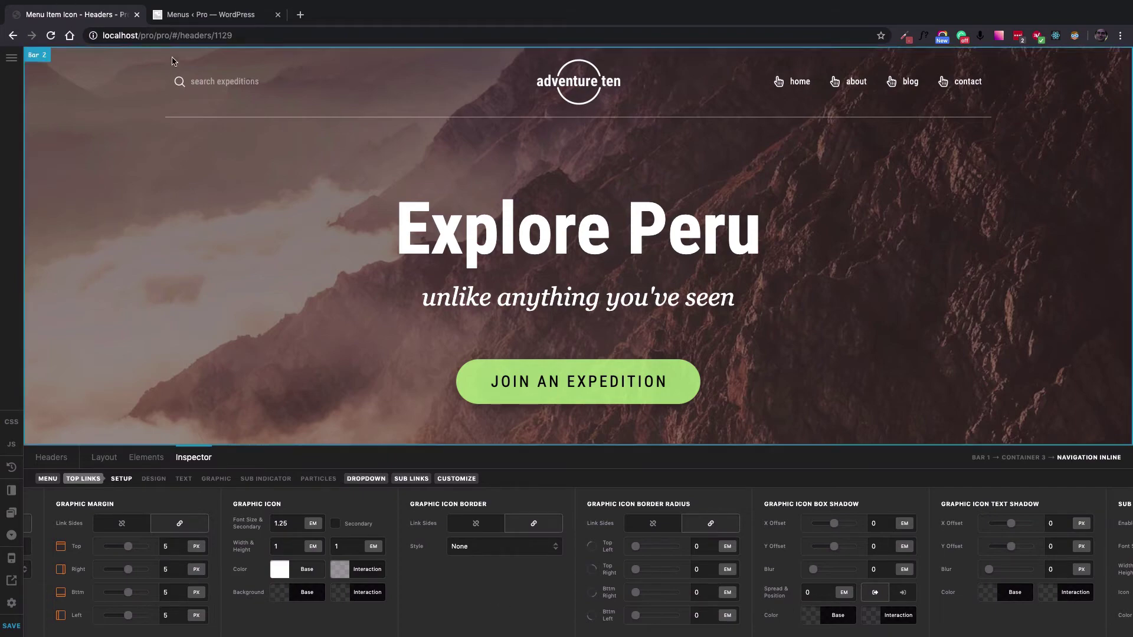
On the WordPress Menus page, keep Main (Primary Menu) selected and expand the About item
left_click(194, 15)
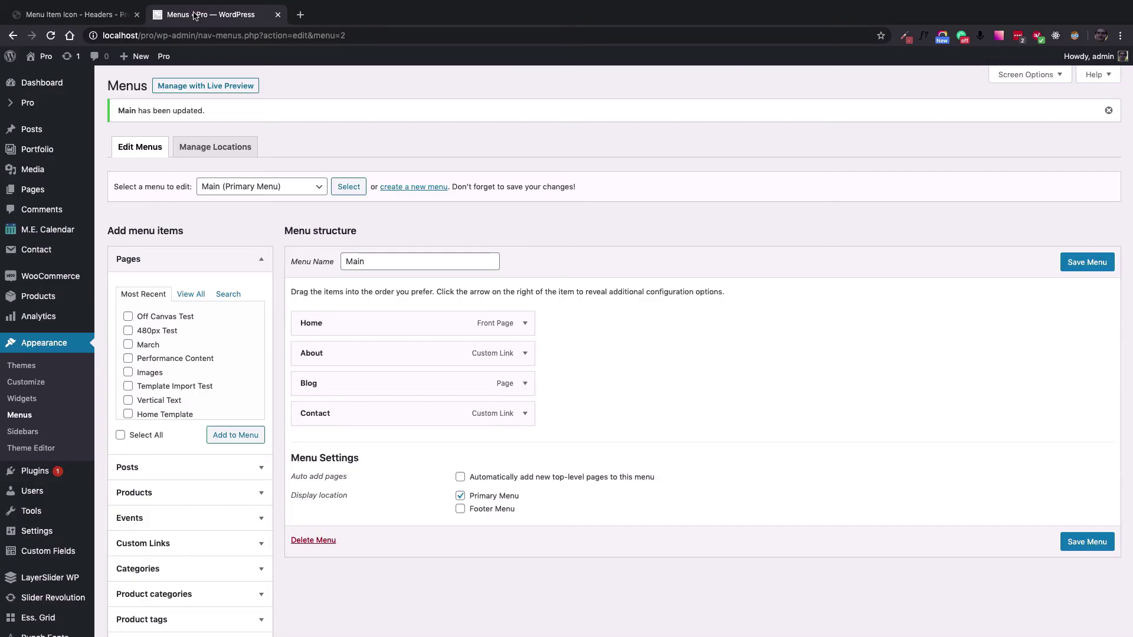
left_click(266, 187)
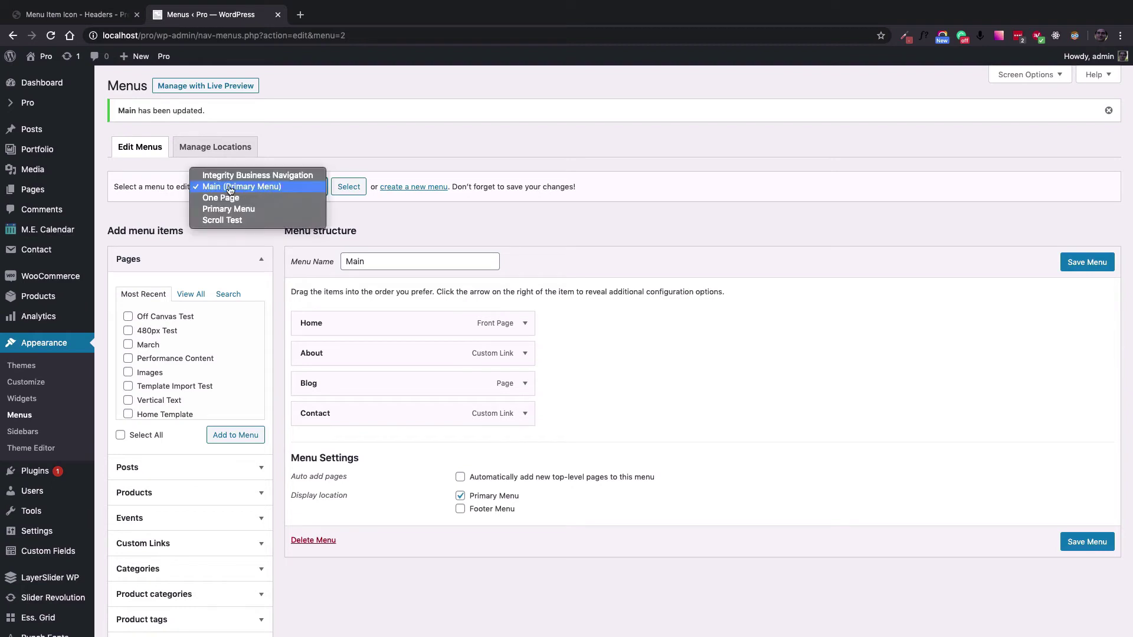
left_click(159, 208)
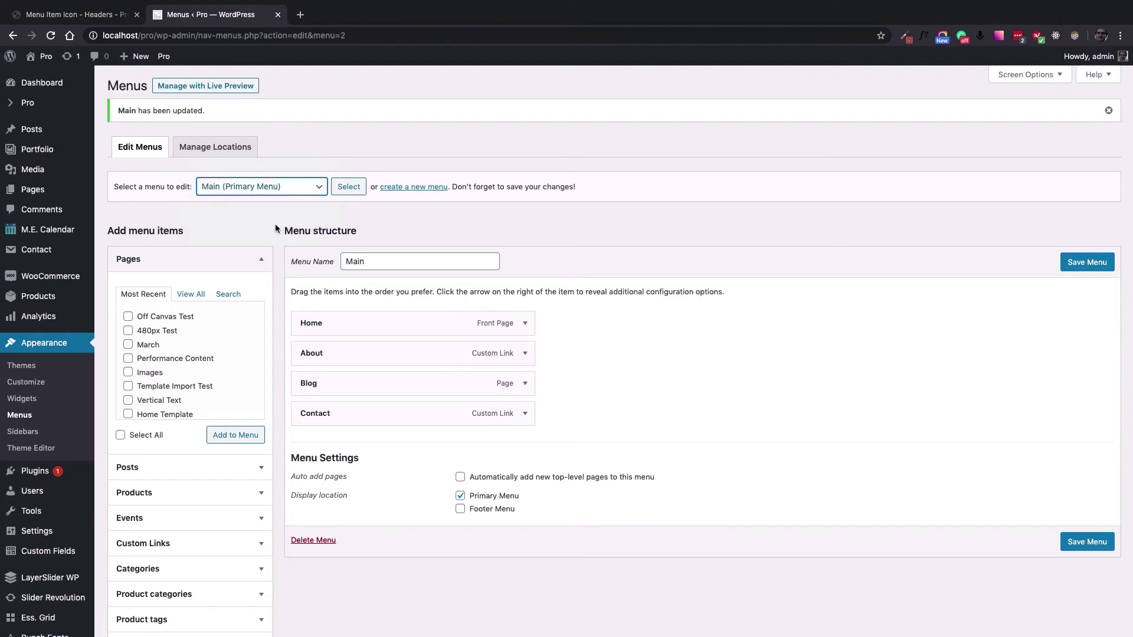
scroll(585, 289, "down", 1)
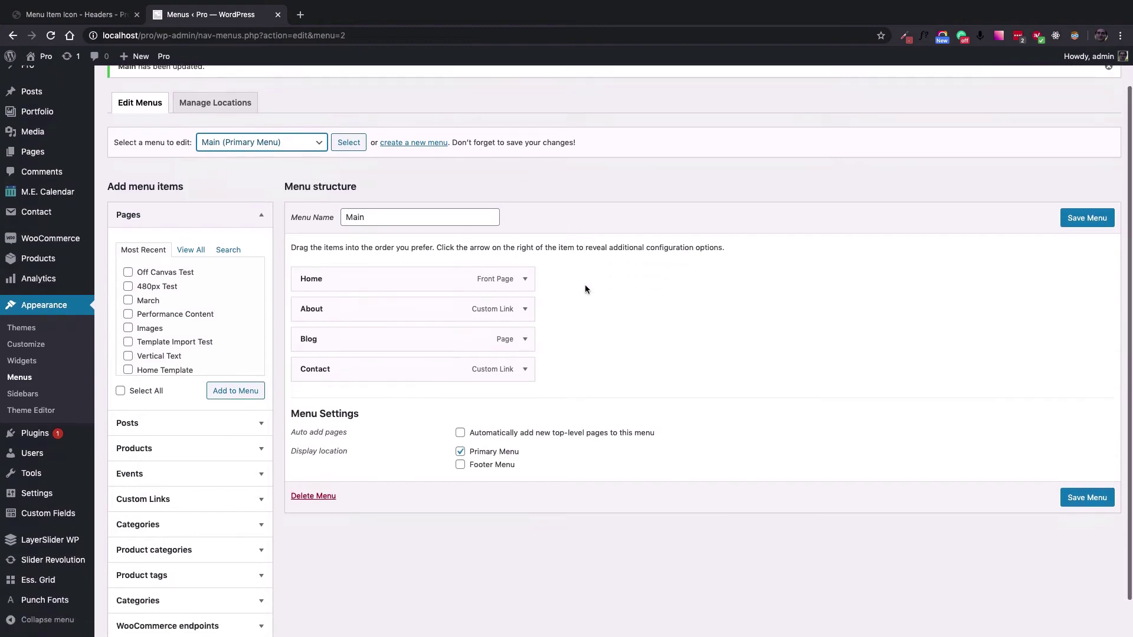
left_click(524, 309)
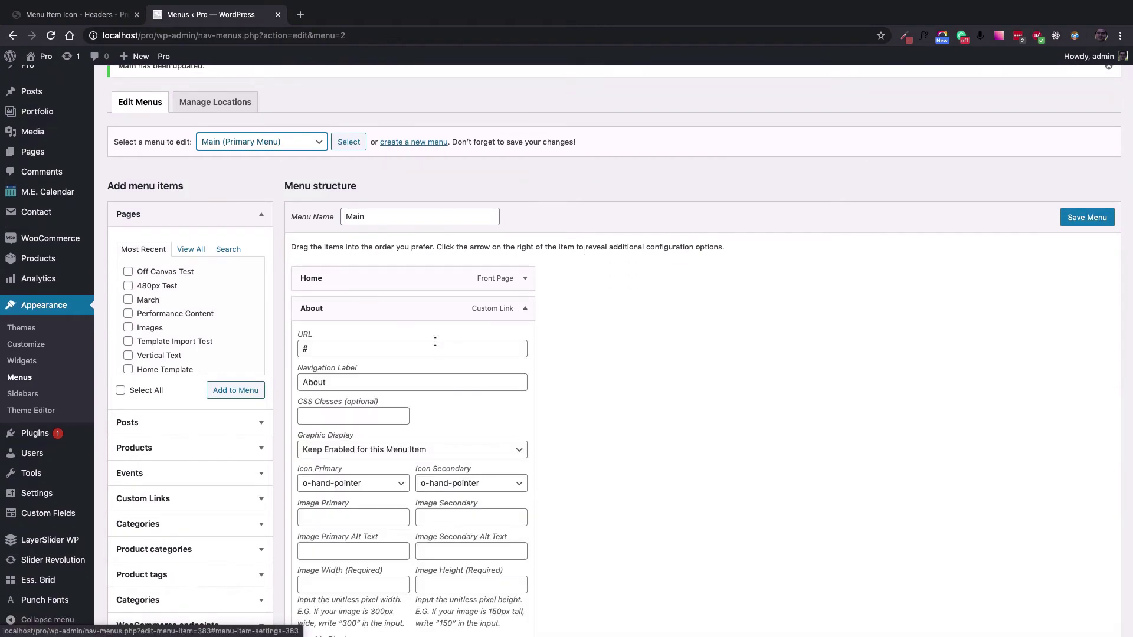
Set the About item's Icon Primary to o-hand-point-up and save the Main menu
scroll(436, 343, "down", 5)
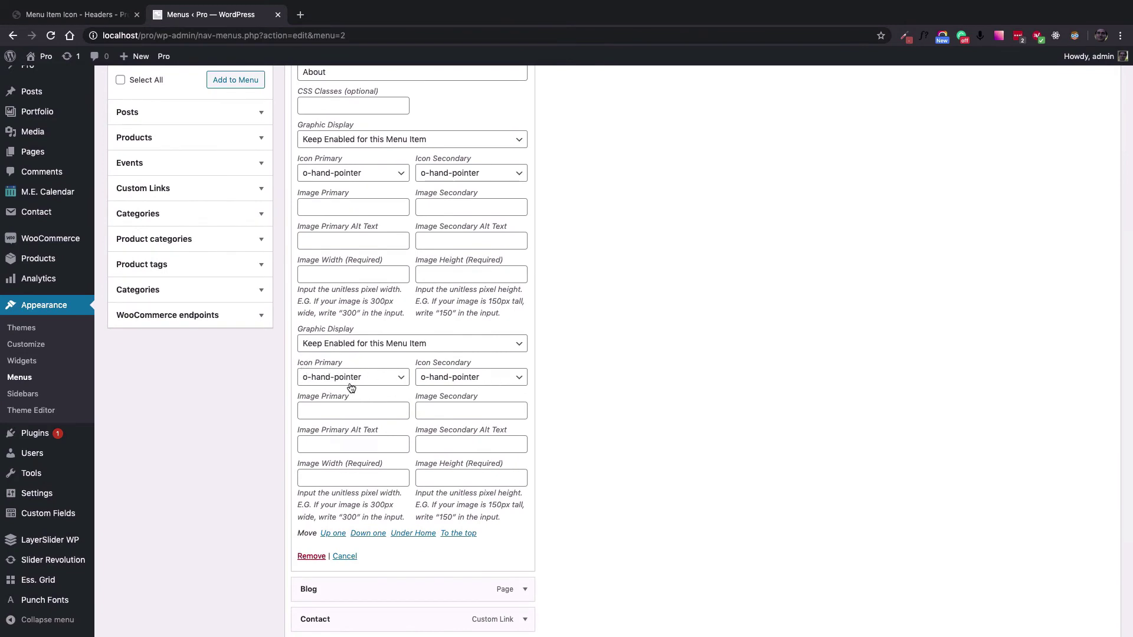
scroll(367, 388, "up", 1)
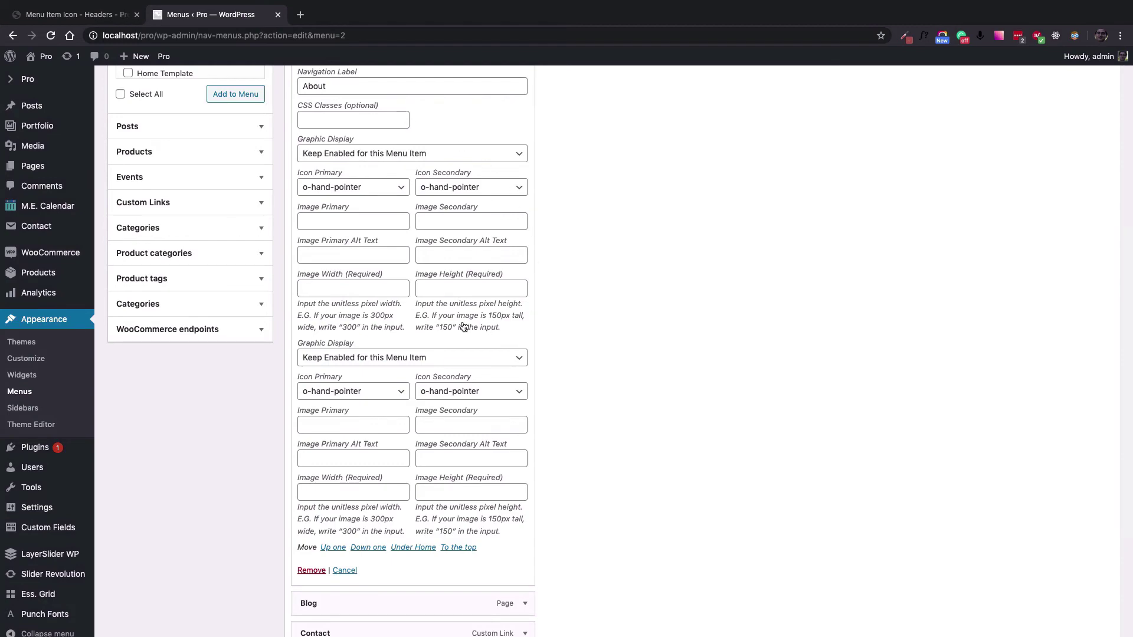
scroll(464, 328, "down", 4)
scroll(466, 356, "up", 2)
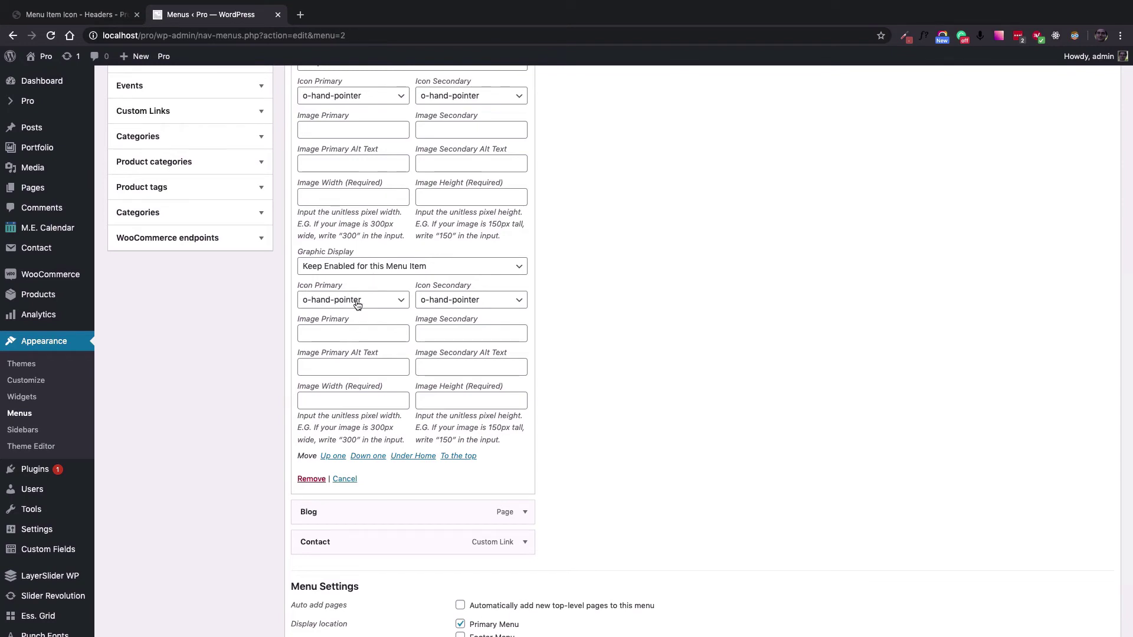
scroll(357, 304, "up", 1)
scroll(356, 225, "up", 3)
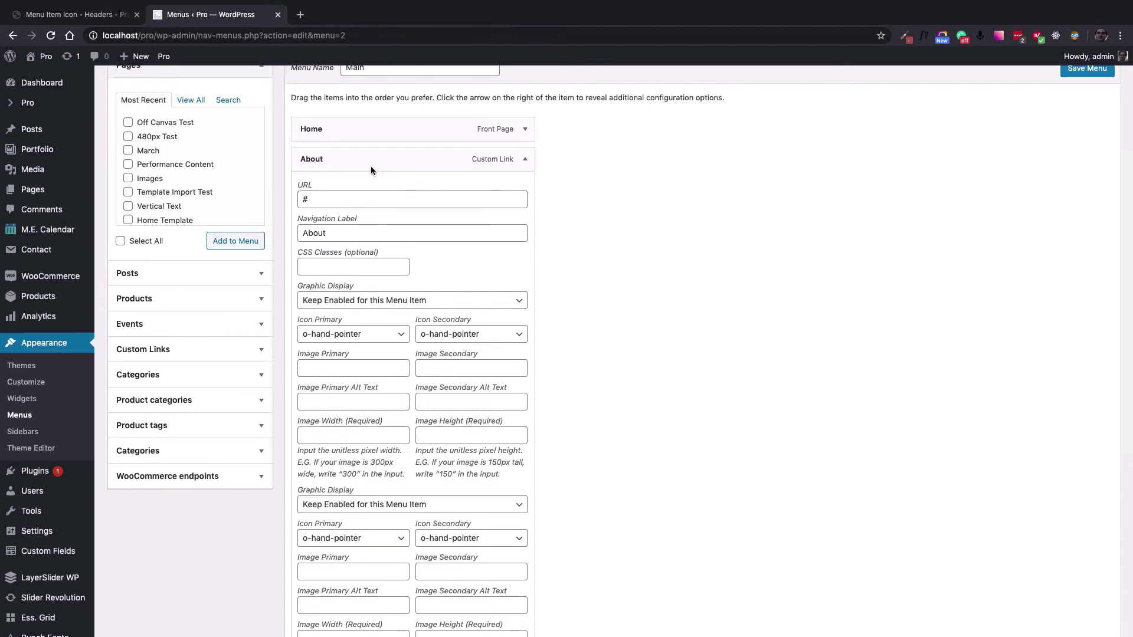
scroll(395, 190, "down", 5)
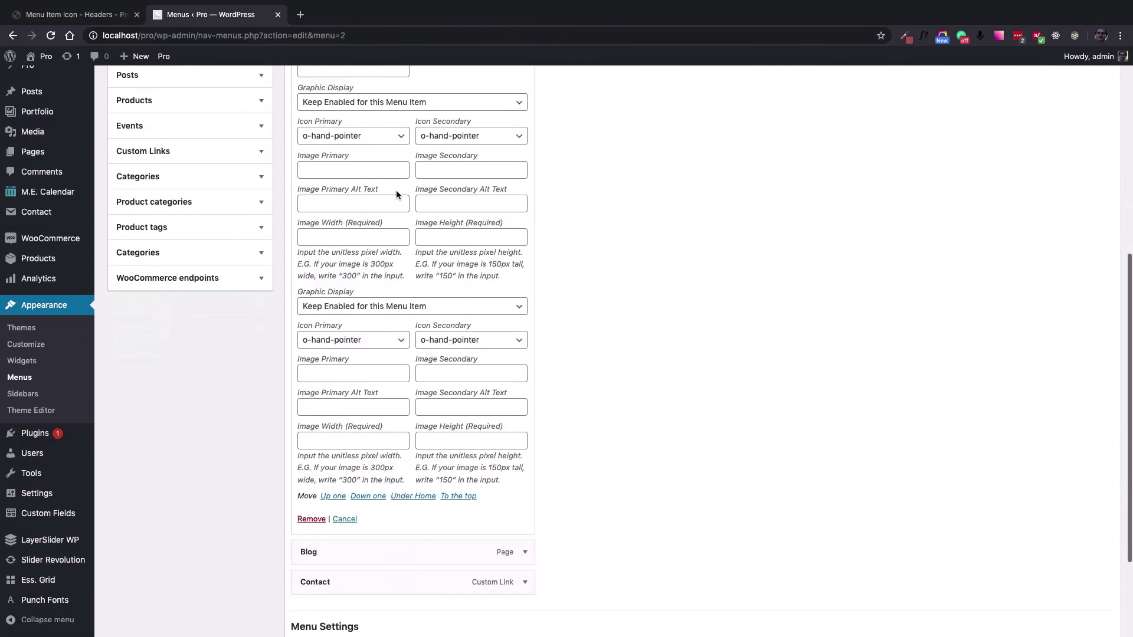
scroll(396, 190, "up", 2)
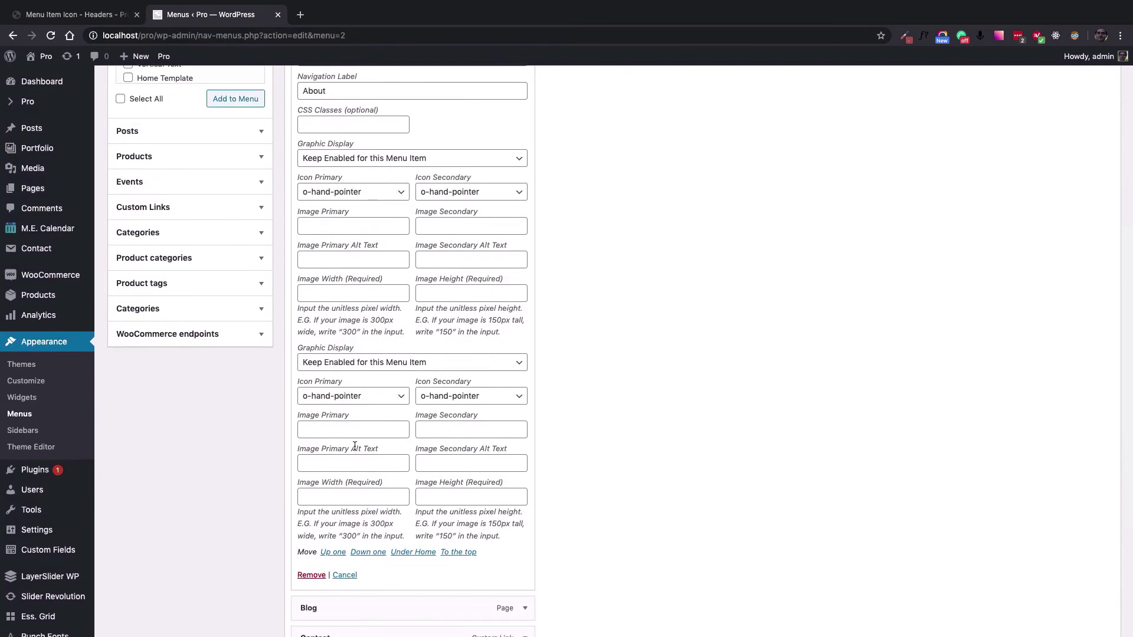
left_click(353, 396)
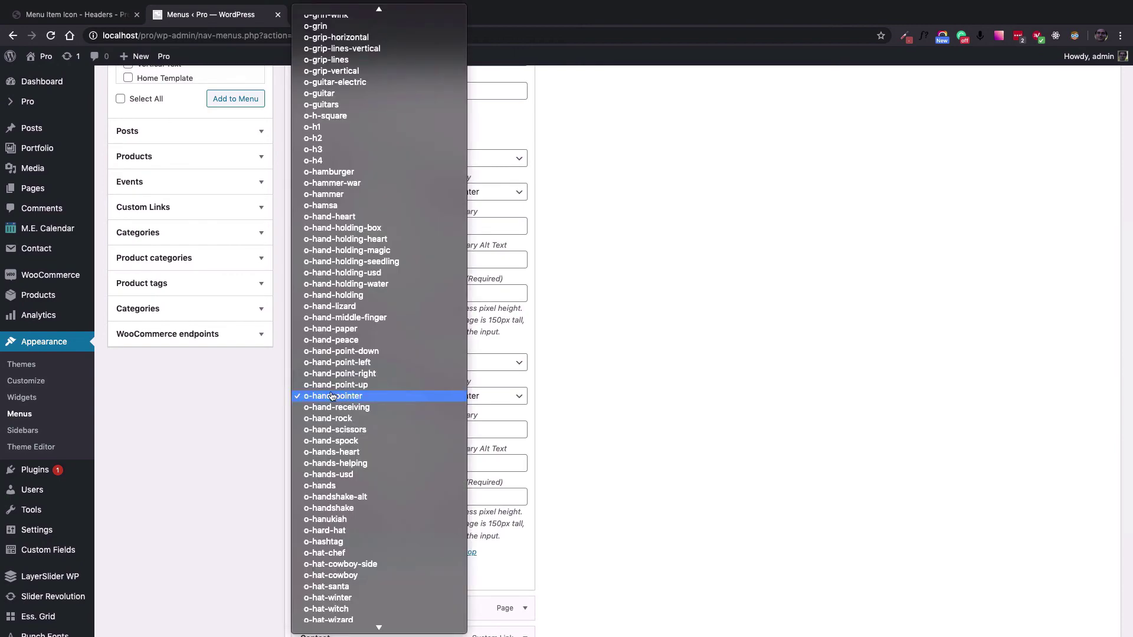
left_click(334, 387)
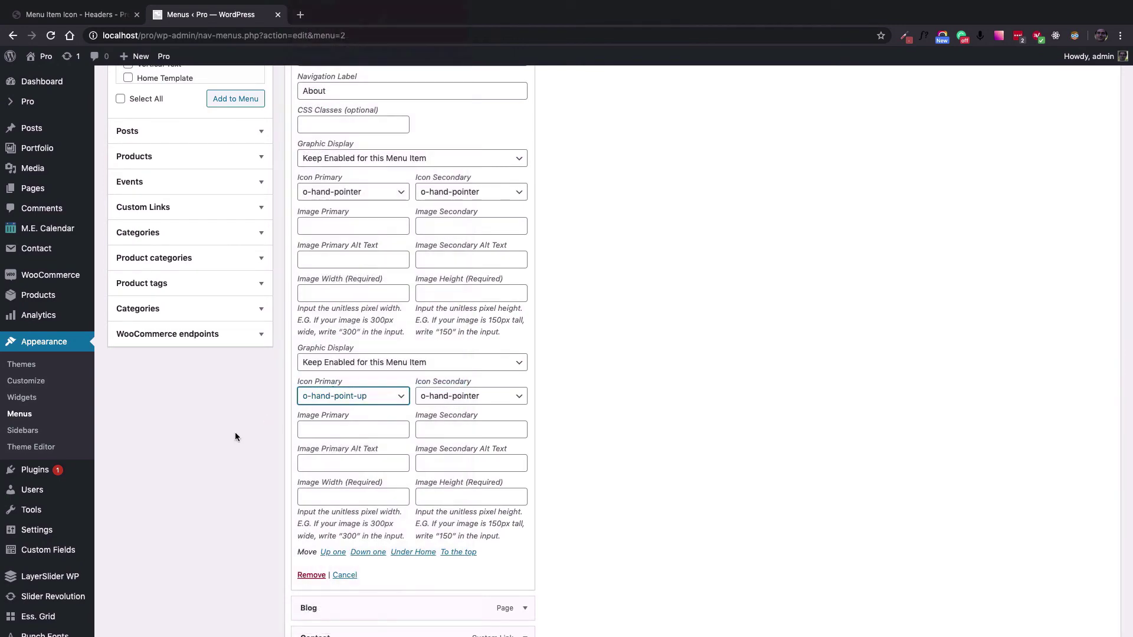
left_click(235, 432)
scroll(803, 319, "up", 5)
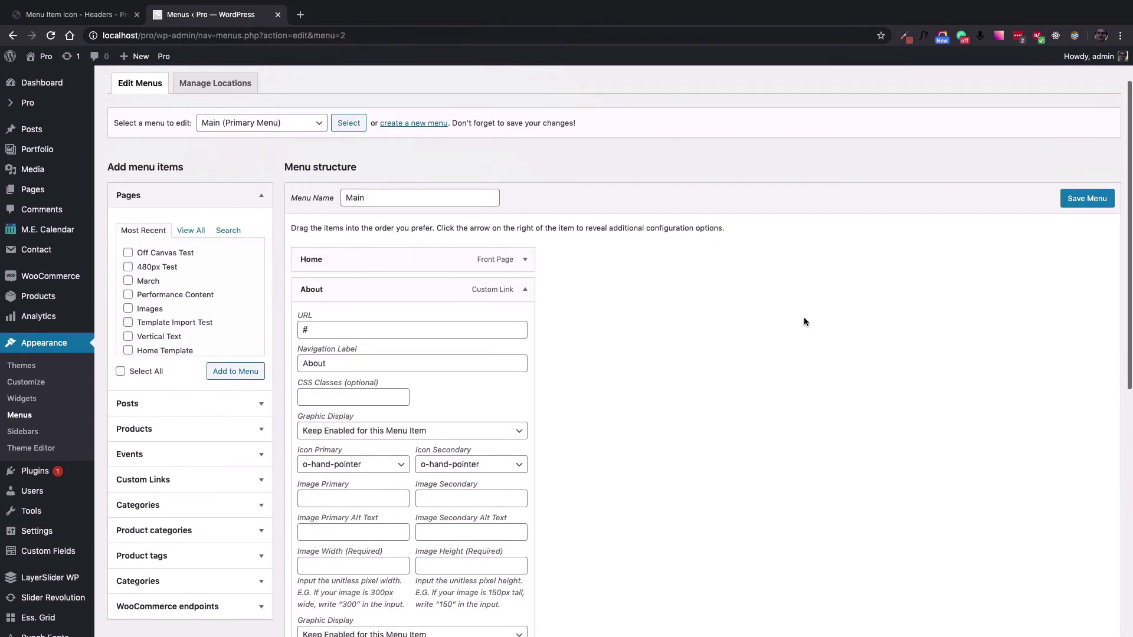
left_click(1083, 201)
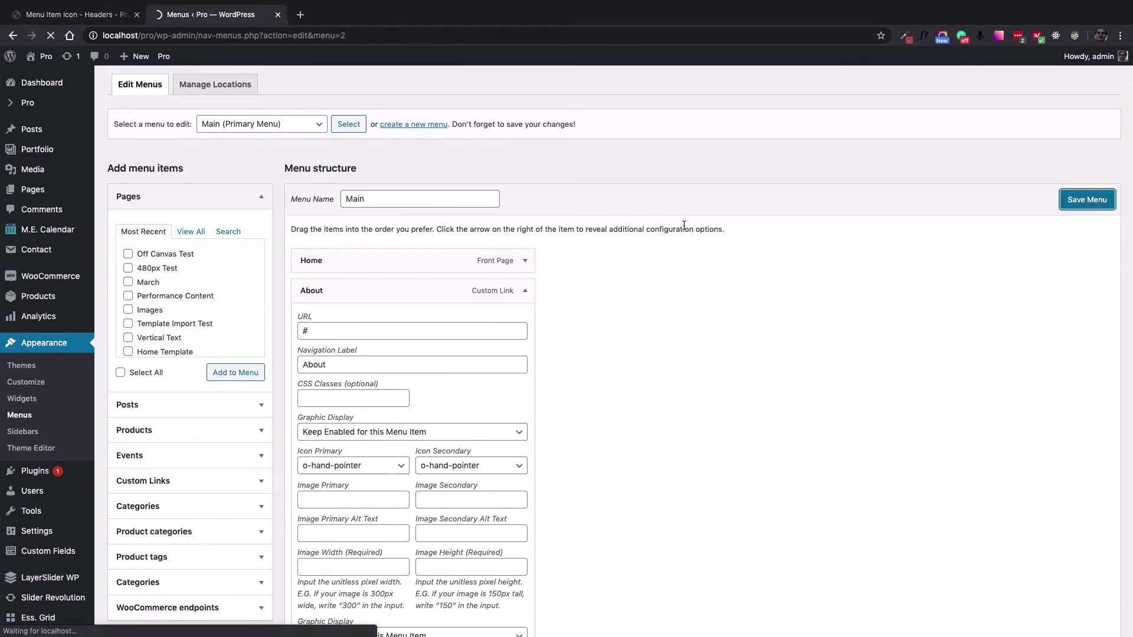
Preview the live homepage's menu icons, then go back to the WordPress Menus page
left_click(59, 16)
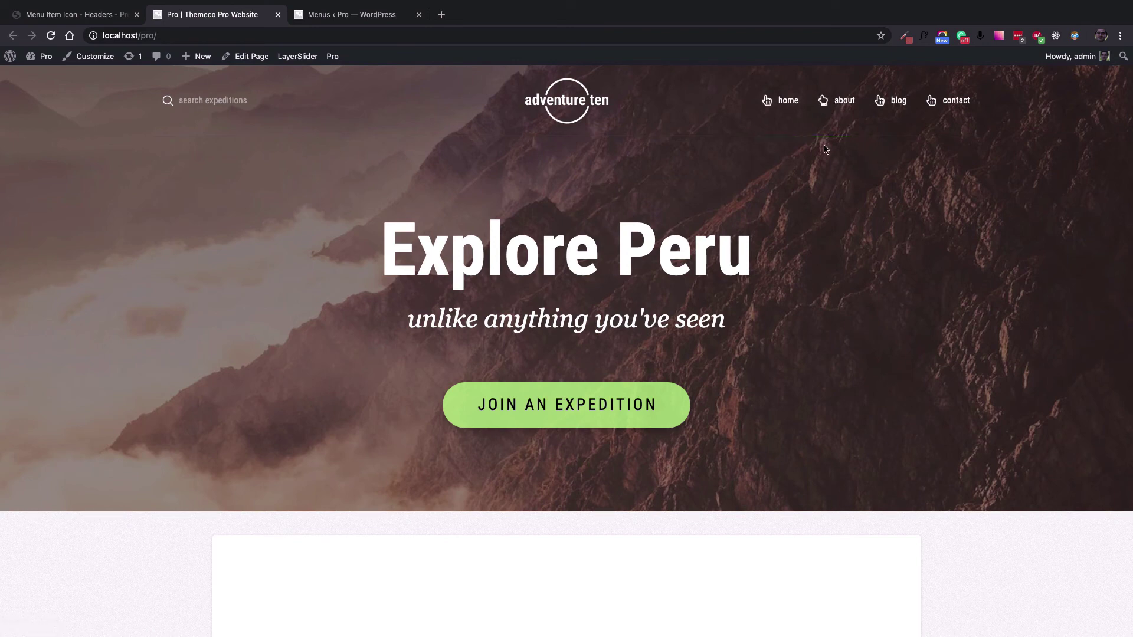
left_click(340, 15)
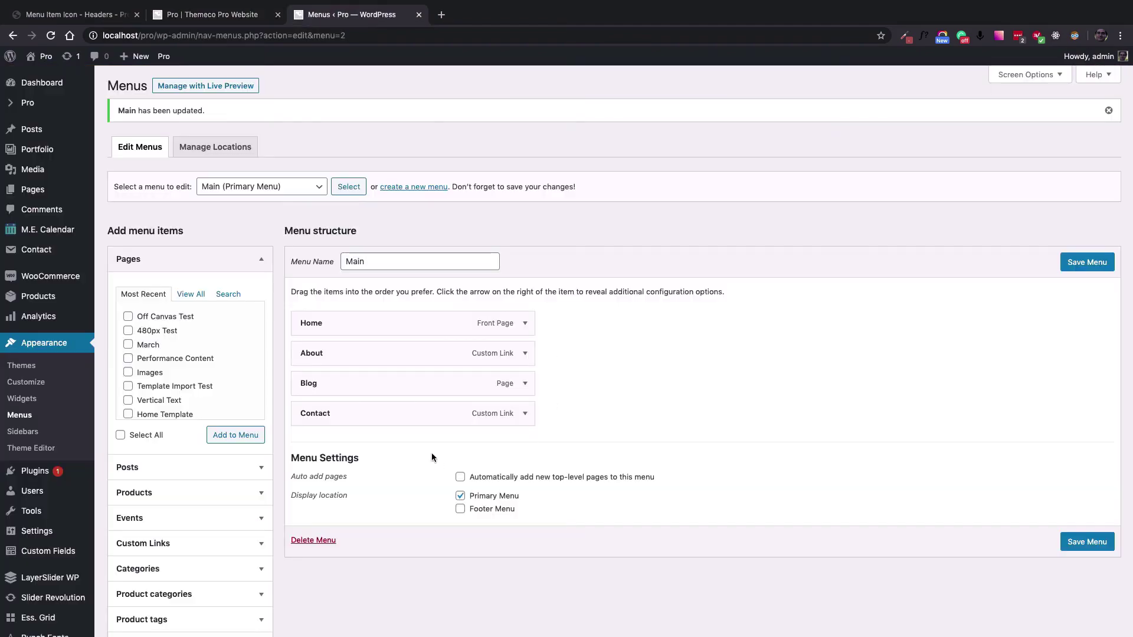
Review the Contact item's icon settings, save the Main menu again, and return to the live site
left_click(524, 415)
scroll(464, 424, "down", 6)
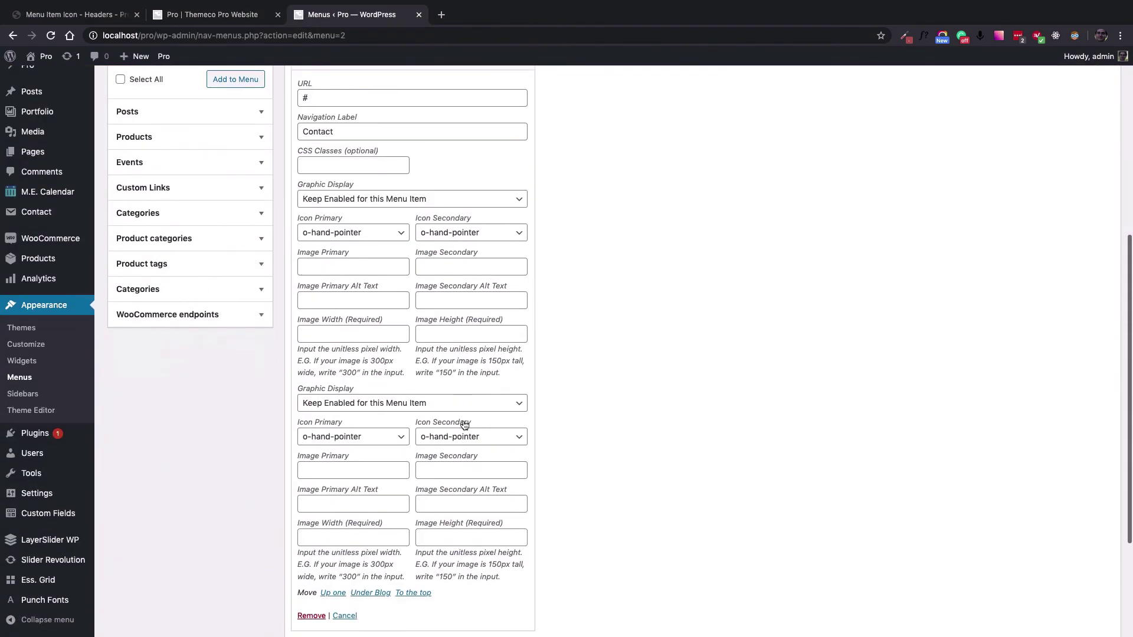
scroll(464, 425, "up", 5)
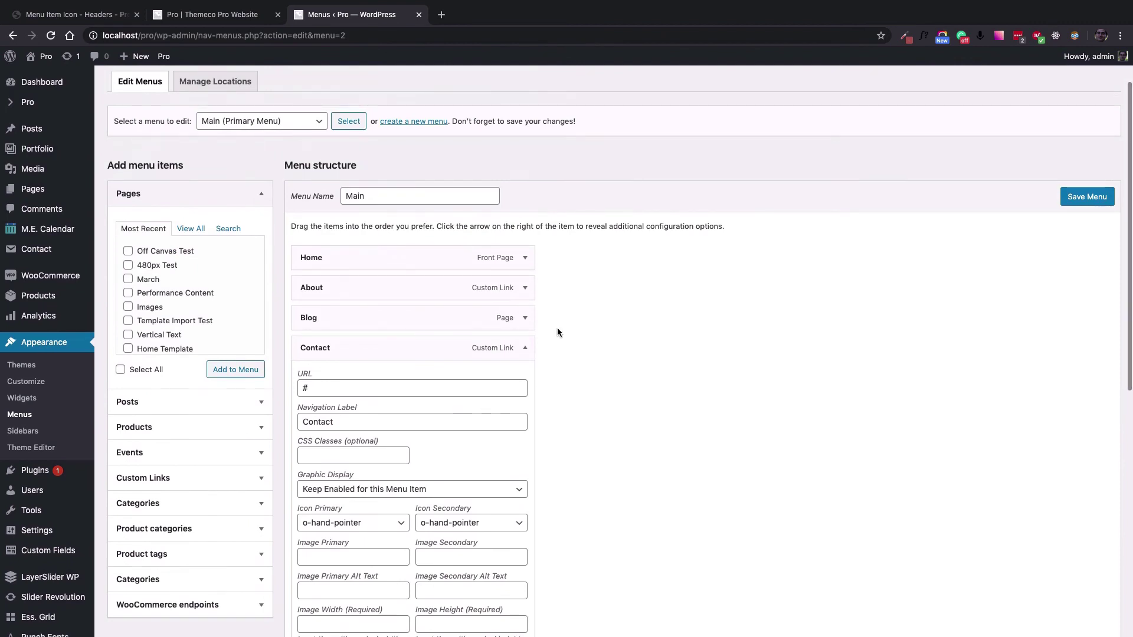
key("Return")
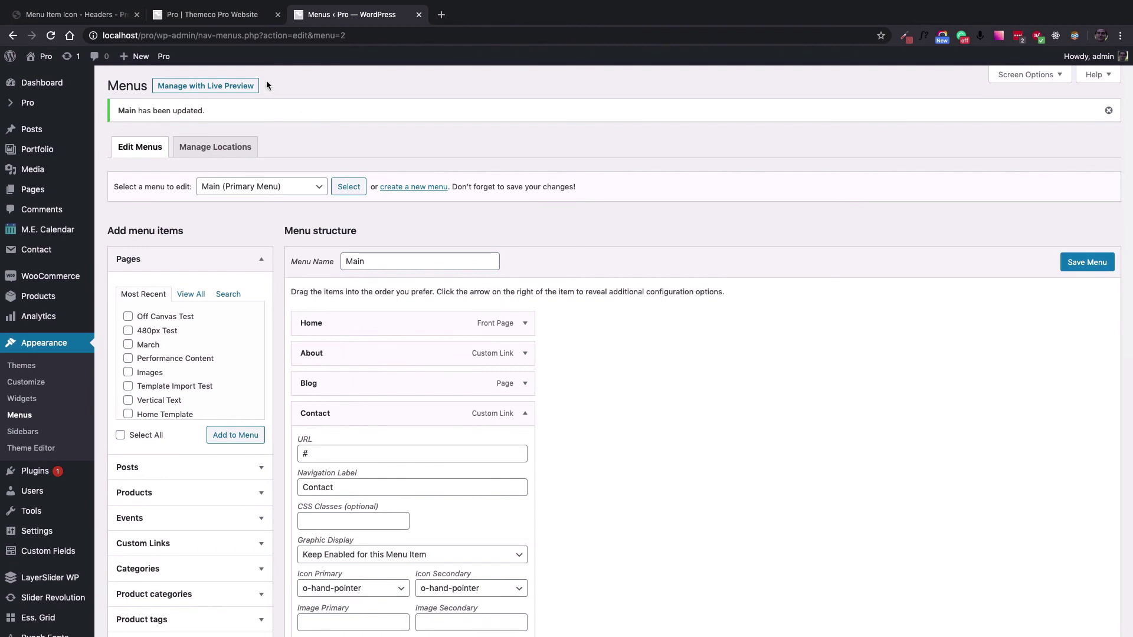
left_click(225, 17)
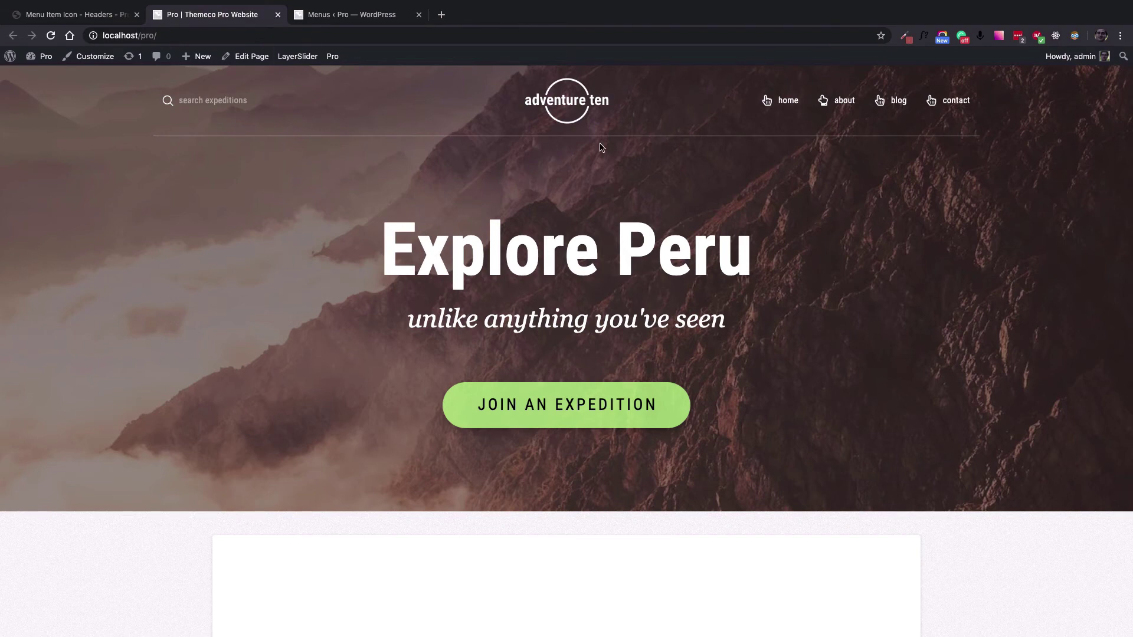